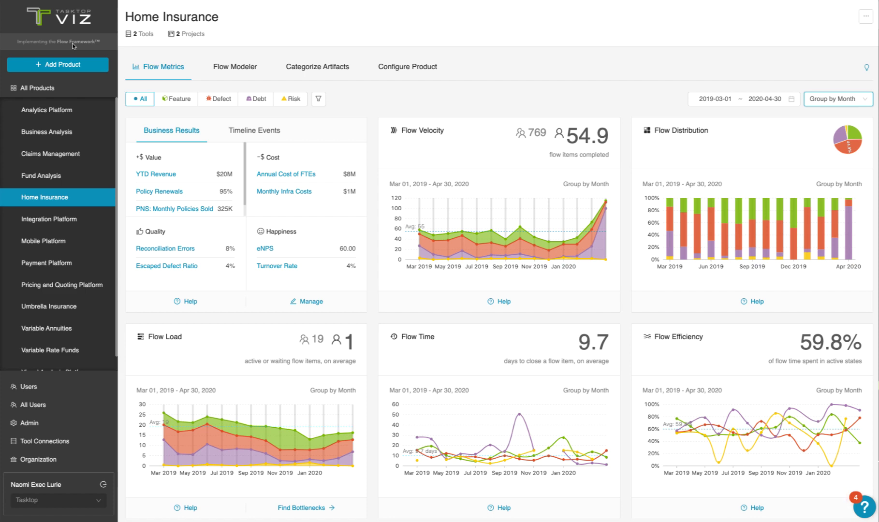
# View the Flow Framework diagram and close it.
pyautogui.click(74, 44)
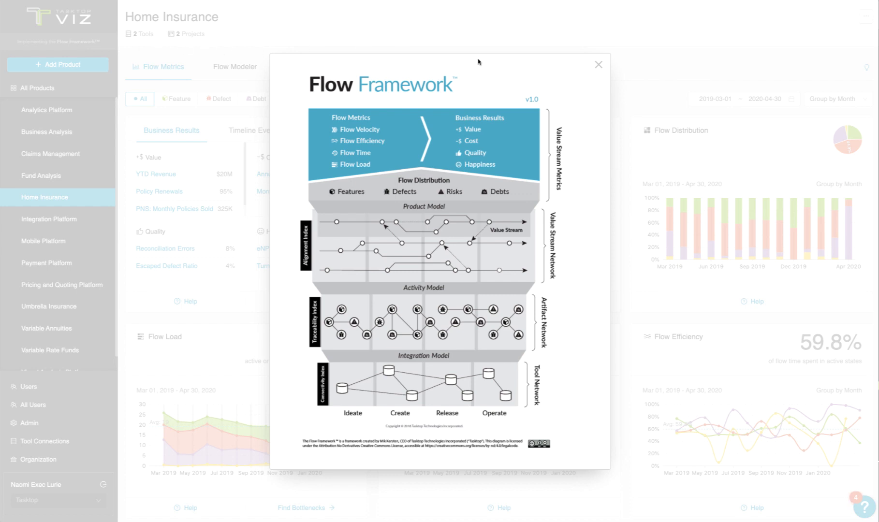
pyautogui.click(598, 66)
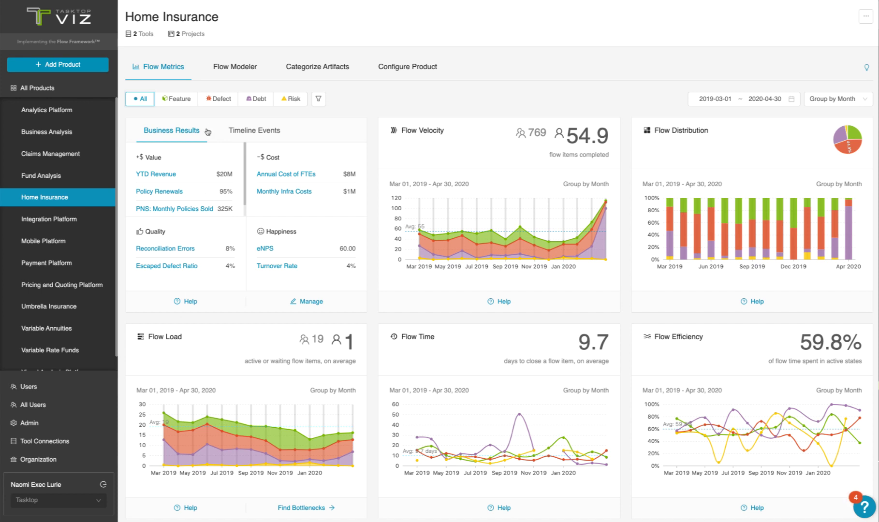
# Filter the Home Insurance flow metrics by Feature, Defect, Debt and Risk in turn, and return to All.
pyautogui.click(181, 101)
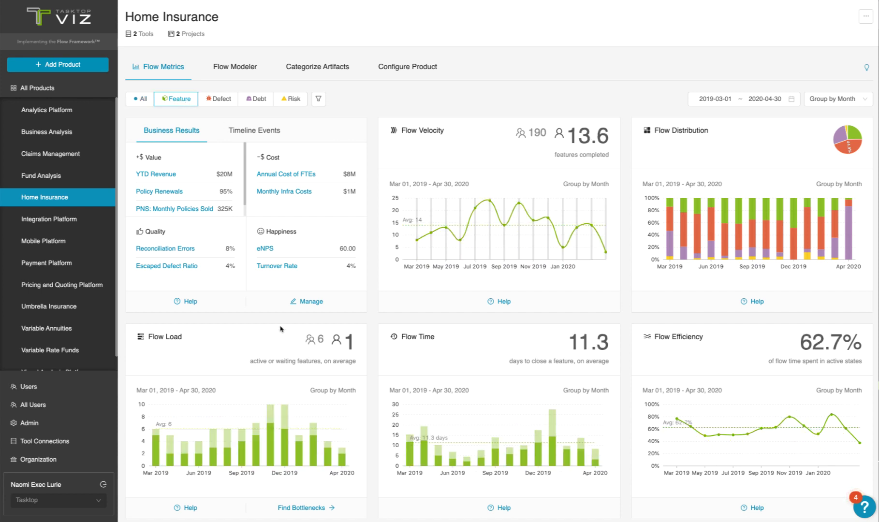
pyautogui.moveTo(272, 414)
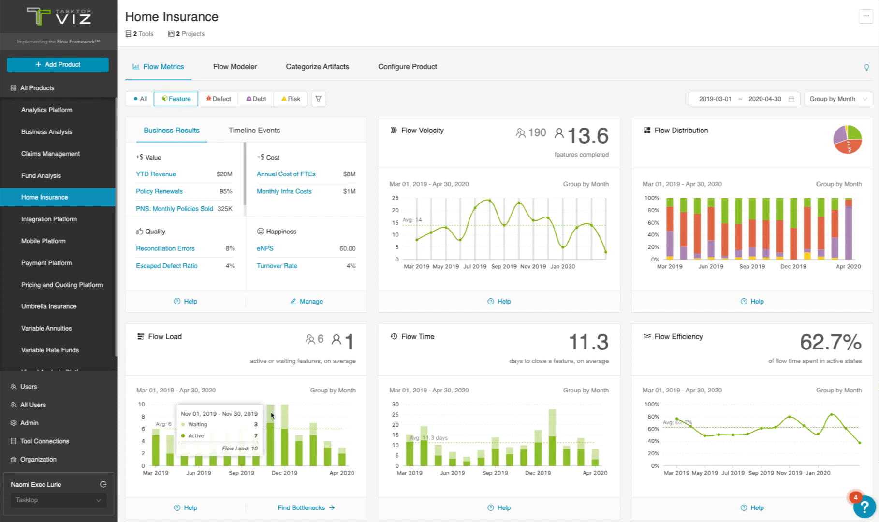
pyautogui.click(225, 100)
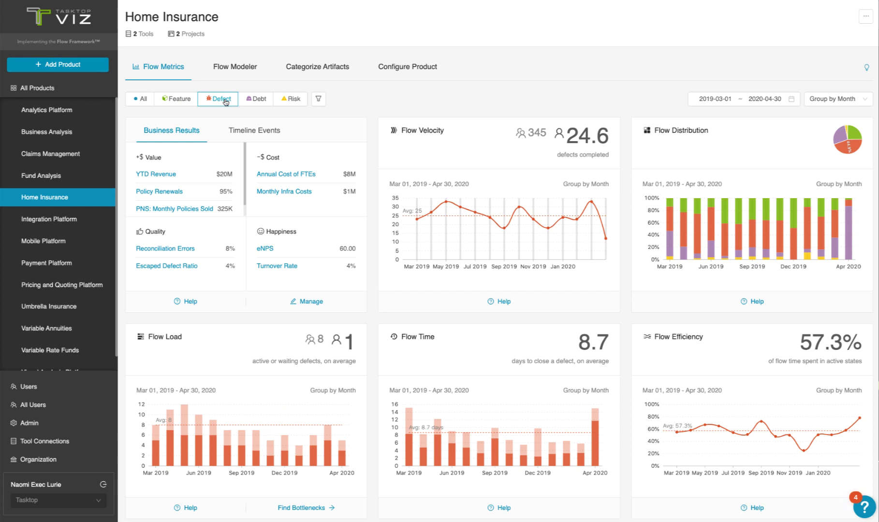
pyautogui.click(260, 101)
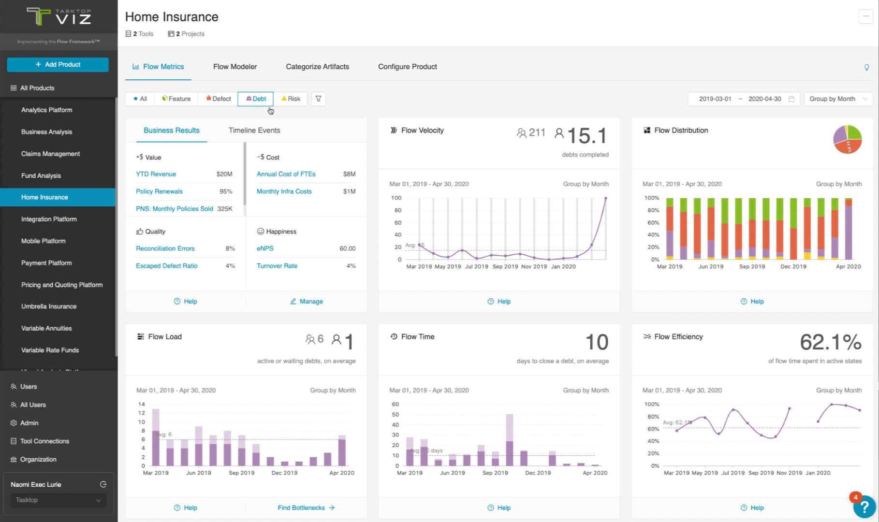
pyautogui.click(287, 102)
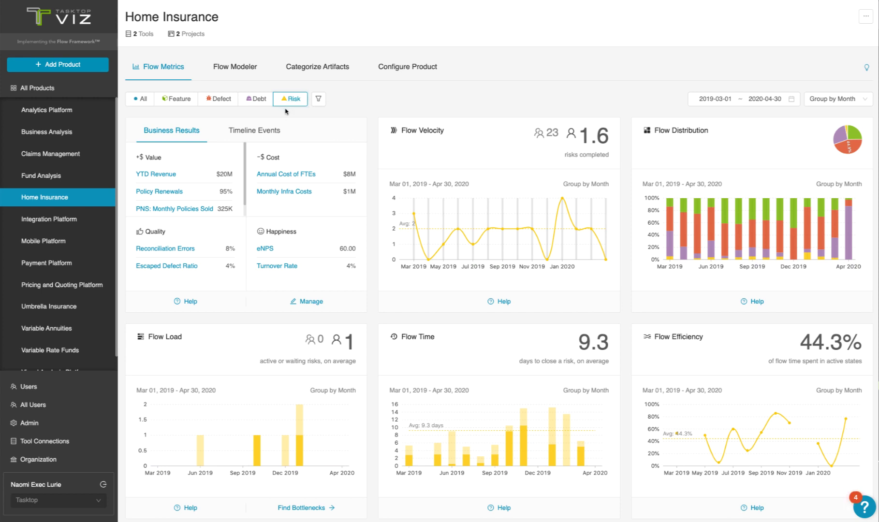
pyautogui.click(141, 101)
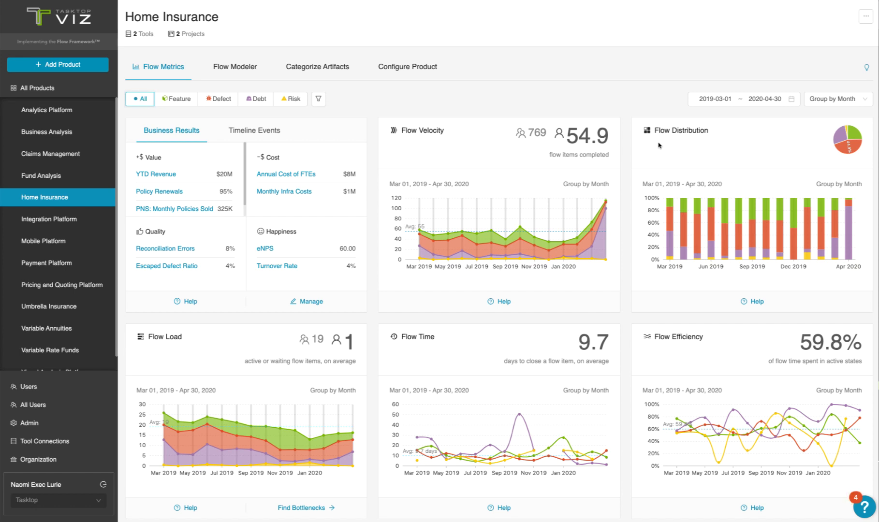
# Examine the flow distribution for the whole period and April 2020, and view the Monthly Infra Costs trend.
pyautogui.moveTo(841, 143)
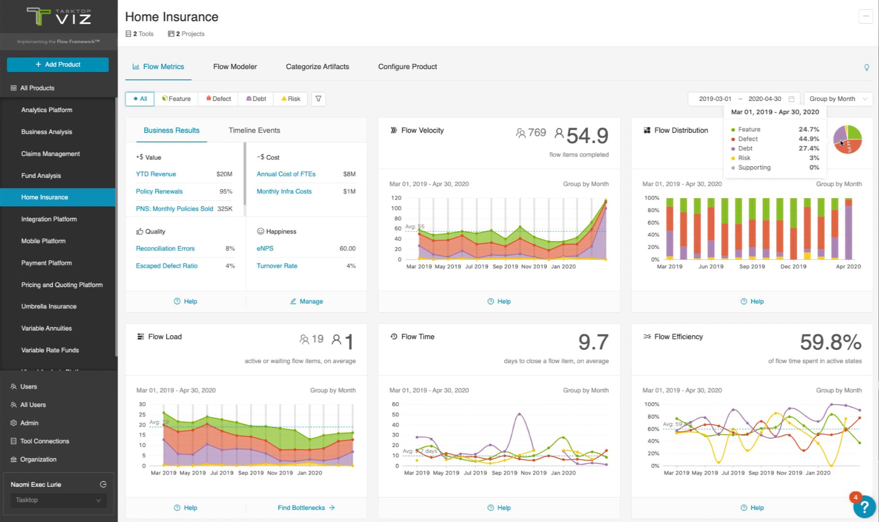
pyautogui.moveTo(849, 223)
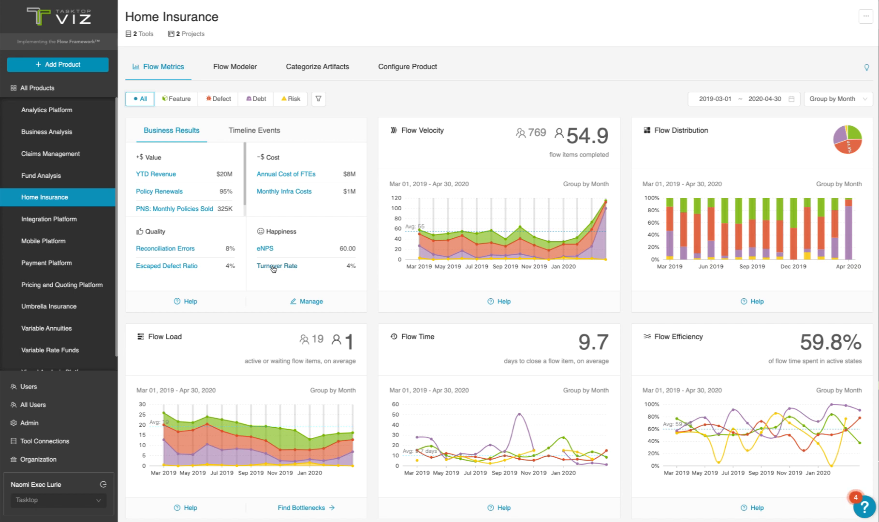
pyautogui.click(273, 193)
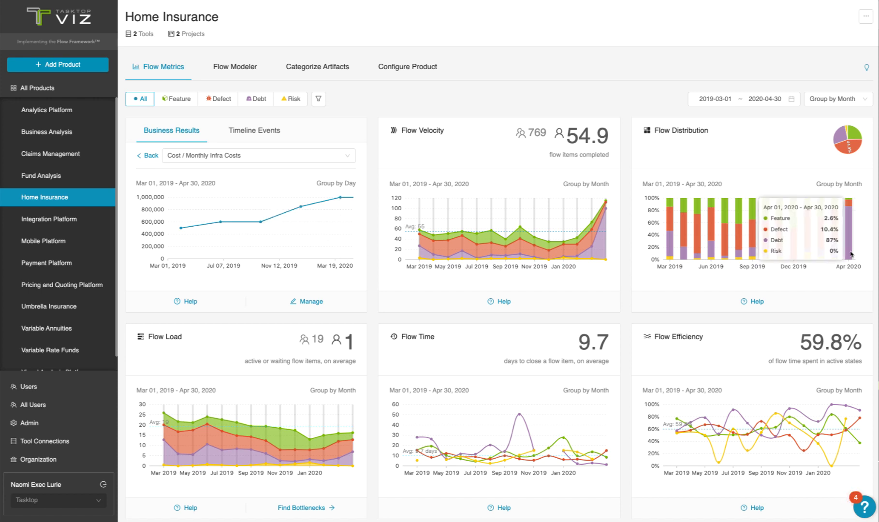
# Show Home Insurance's timeline events on the flow metrics and inspect the March 2020 markers on the Flow Velocity chart.
pyautogui.click(248, 134)
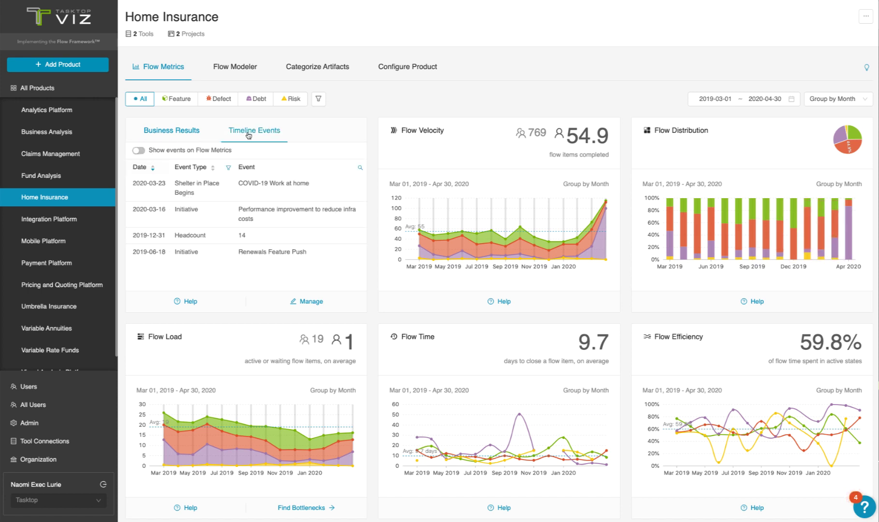
pyautogui.click(140, 151)
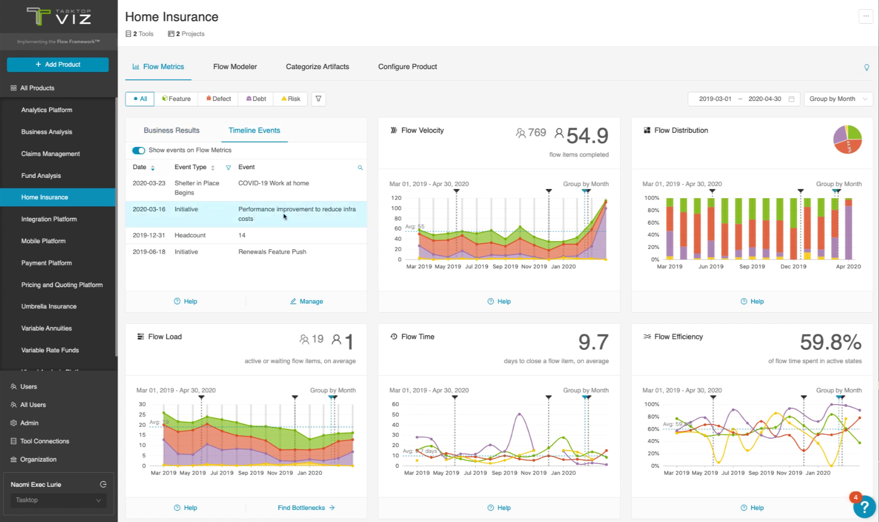
pyautogui.moveTo(585, 193)
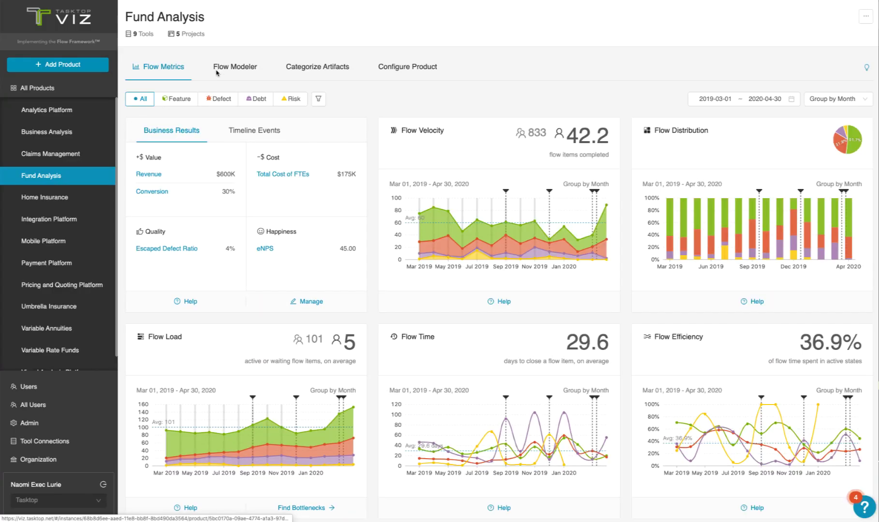
# In Fund Analysis's Flow Modeler, move the Epic's Technical Investigation state from the Create phase to Ideate.
pyautogui.click(228, 70)
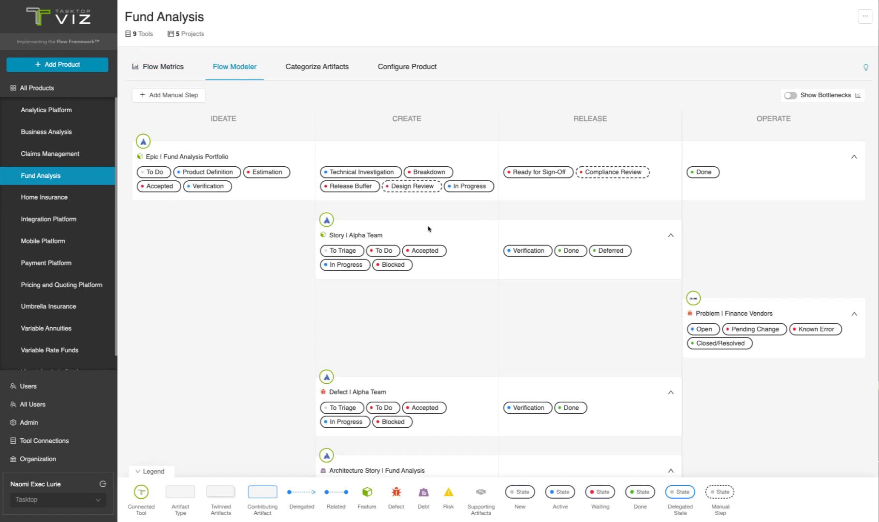
pyautogui.scroll(-5, 410, 233)
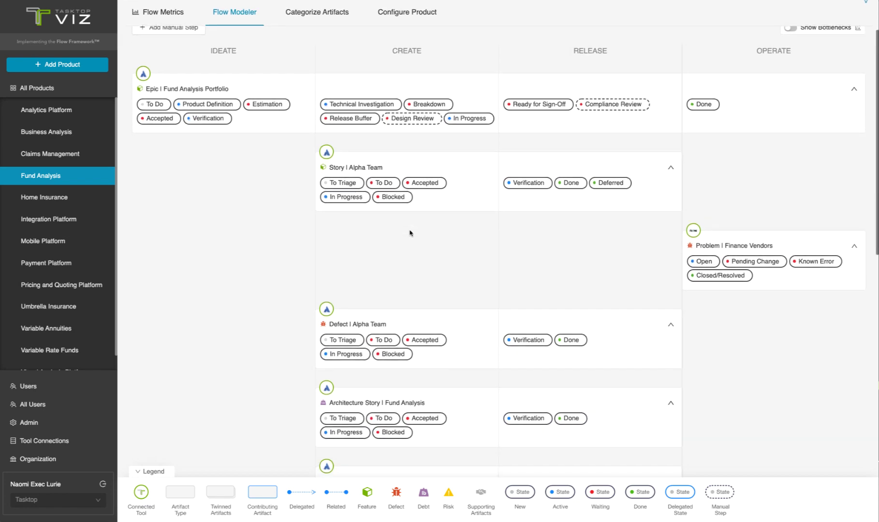
pyautogui.scroll(-5, 340, 304)
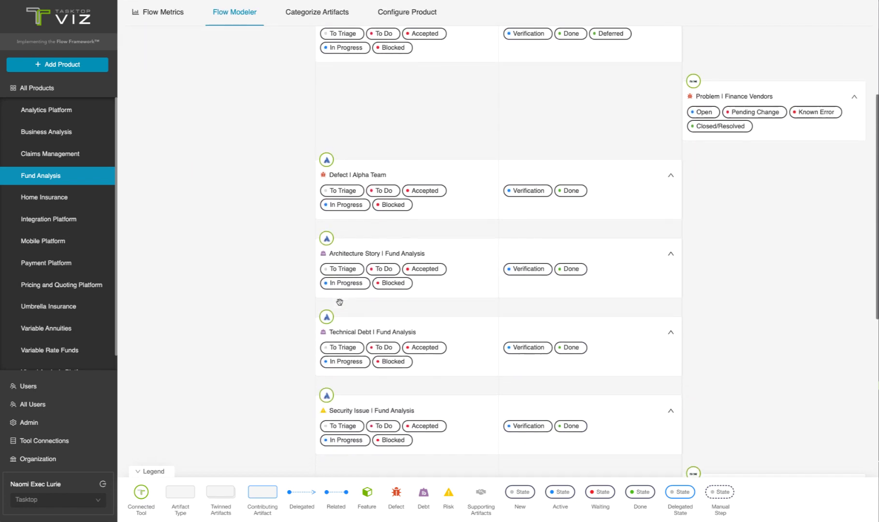
pyautogui.scroll(-6, 332, 403)
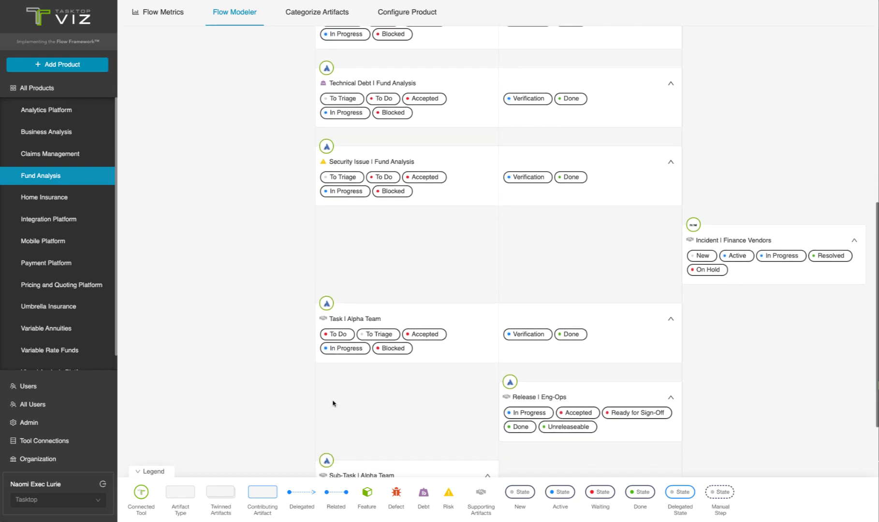
pyautogui.scroll(12, 333, 403)
pyautogui.scroll(4, 333, 402)
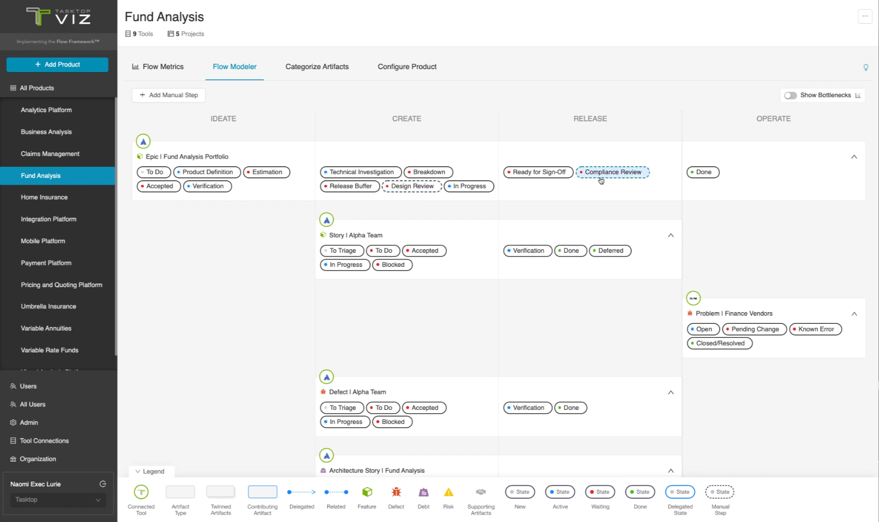
pyautogui.moveTo(352, 172); pyautogui.dragTo(209, 186)
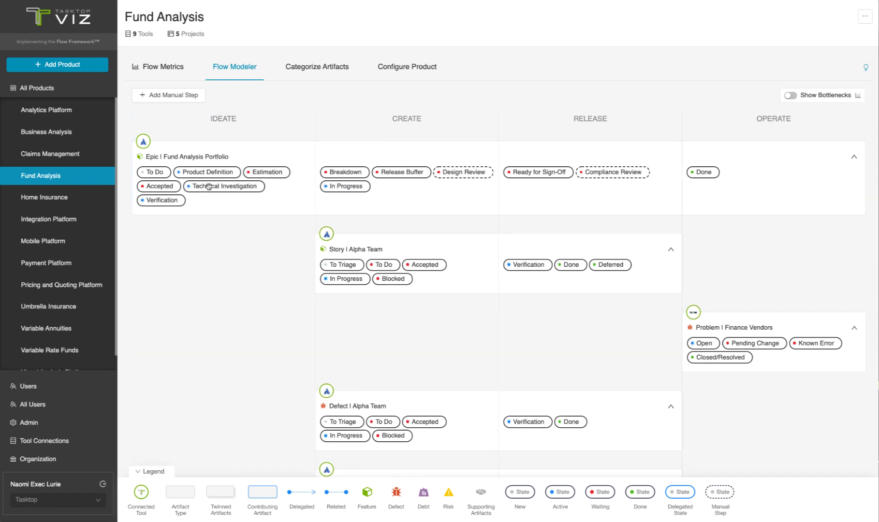
# Show bottlenecks in the Fund Analysis flow model and check the Alpha Team Story's To Do state against the bottlenecks legend.
pyautogui.click(791, 95)
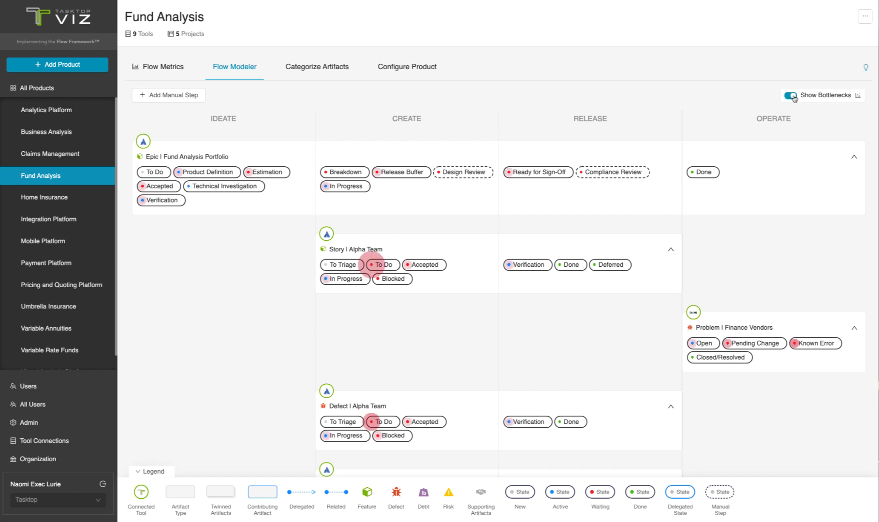
pyautogui.click(858, 96)
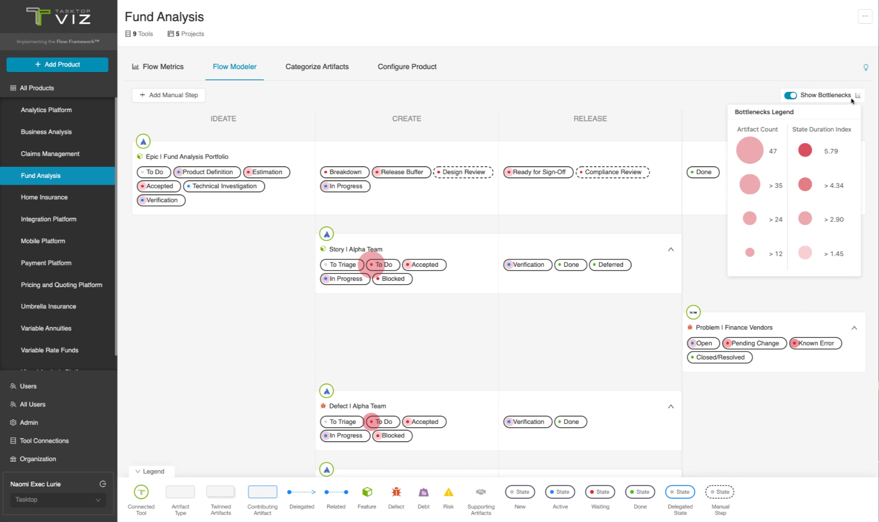
pyautogui.moveTo(366, 266)
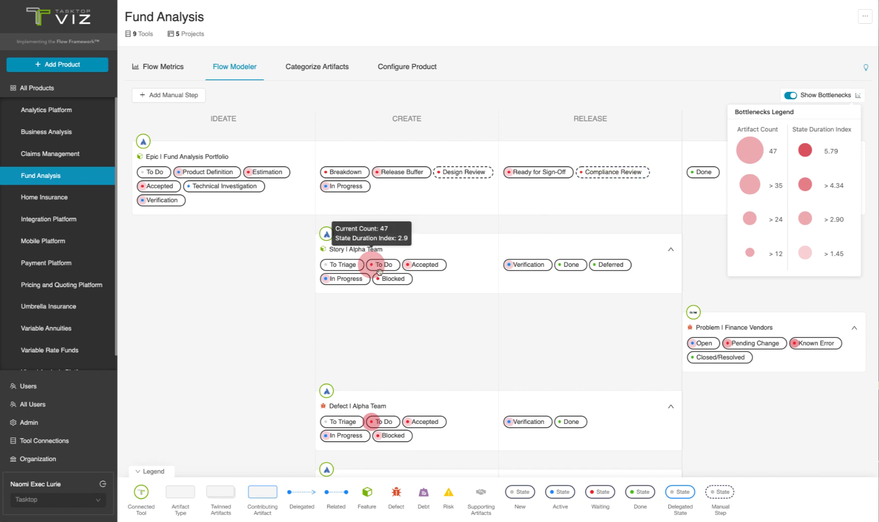
pyautogui.scroll(-3, 367, 270)
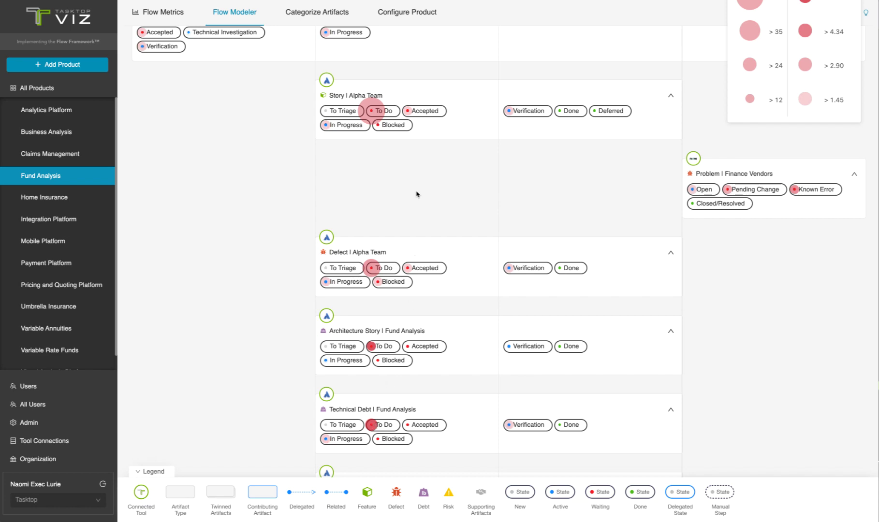
pyautogui.scroll(3, 417, 195)
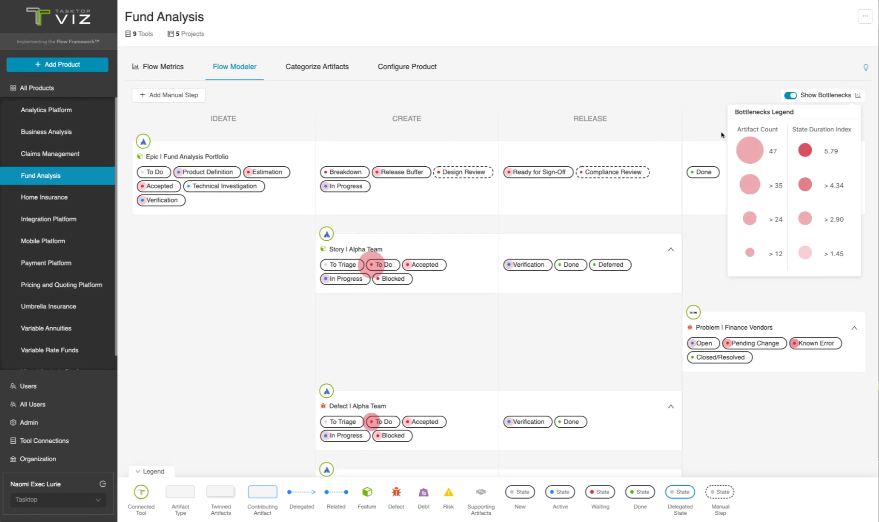
pyautogui.click(858, 96)
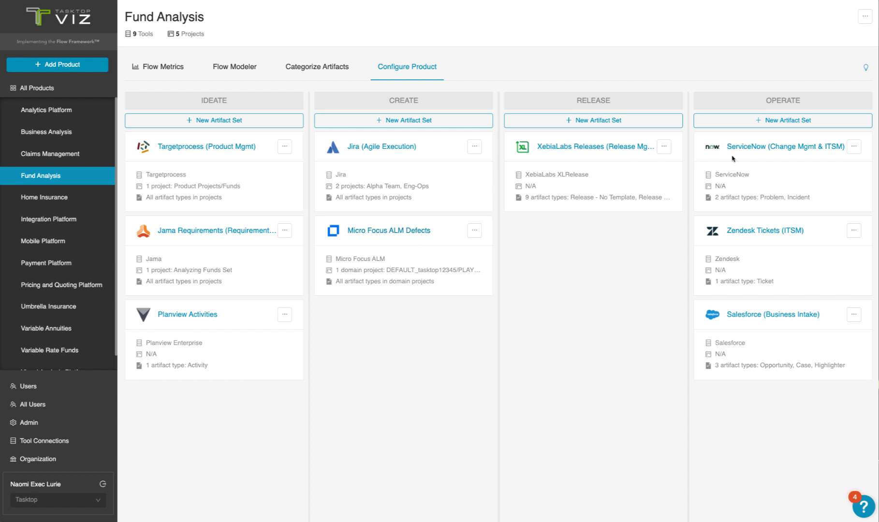
# Try to add the Finance project to the Jira (Agile Execution) artifact set in Fund Analysis's product configuration.
pyautogui.click(397, 147)
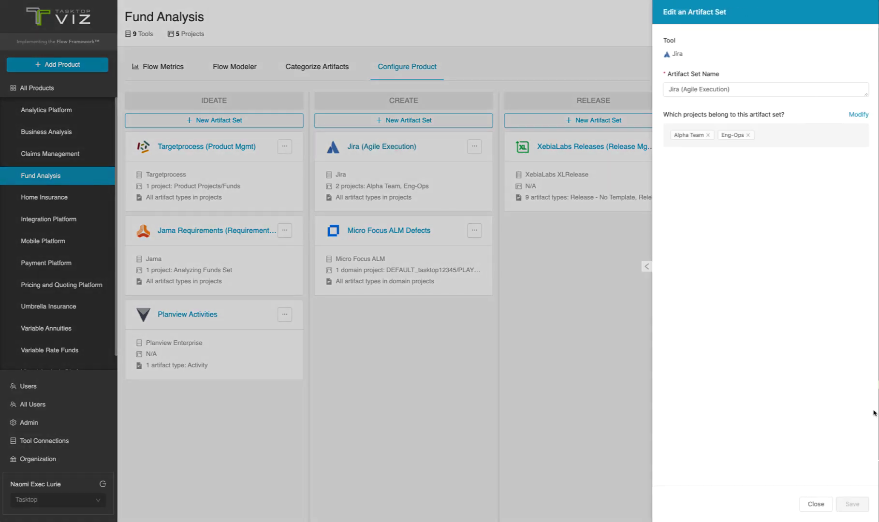
pyautogui.click(857, 115)
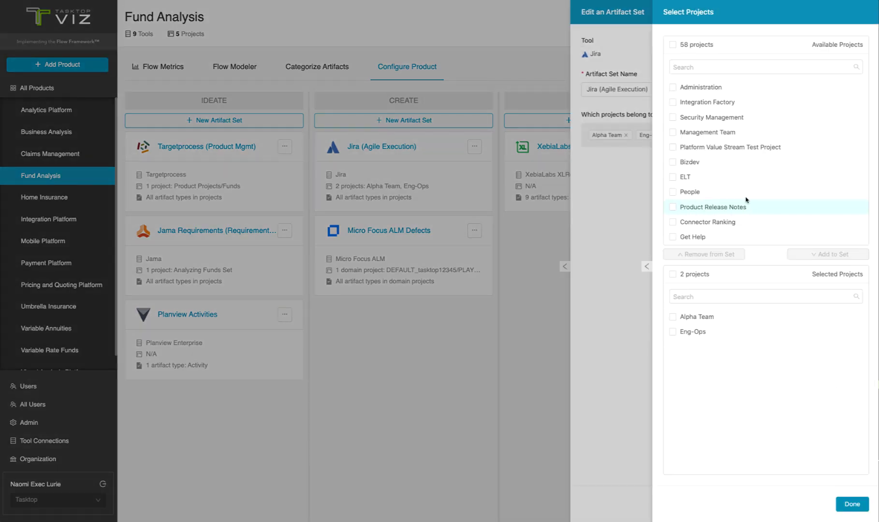
pyautogui.scroll(-6, 744, 194)
pyautogui.click(672, 118)
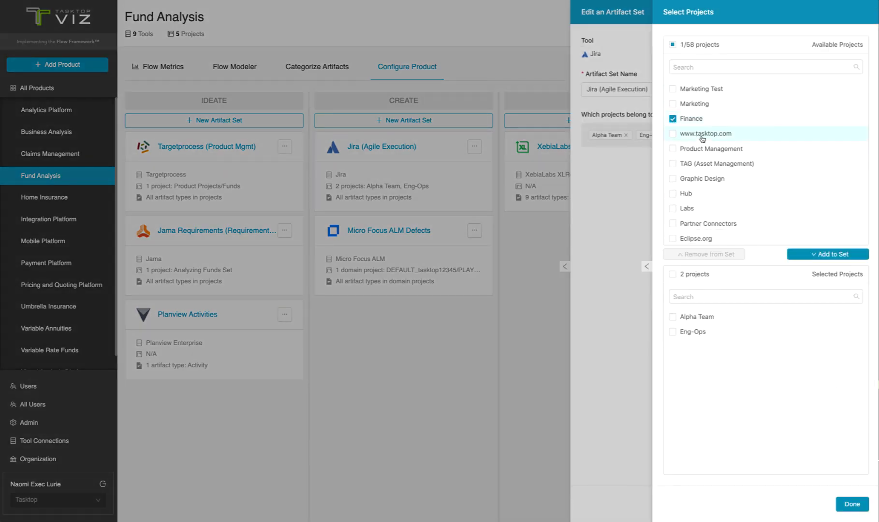
pyautogui.click(821, 255)
pyautogui.click(853, 504)
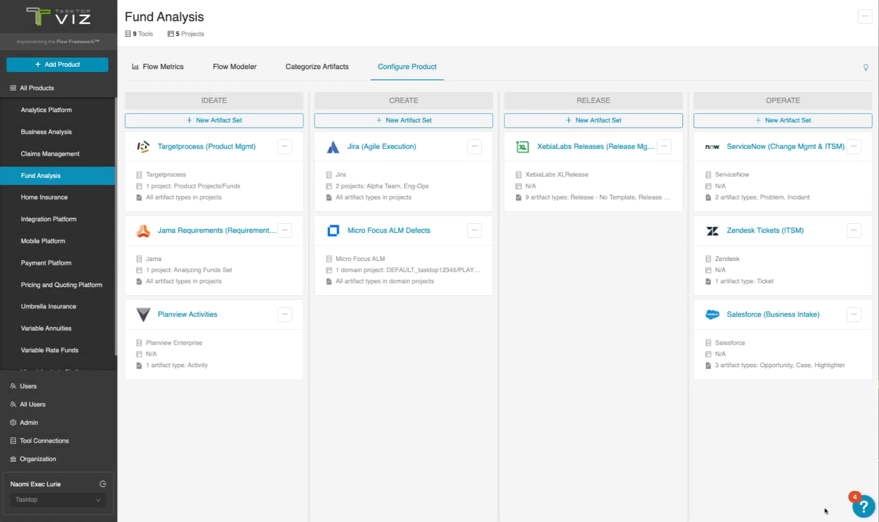
# Open Fund Analysis's artifact categorization and sort the artifact types by flow item in ascending order.
pyautogui.click(332, 72)
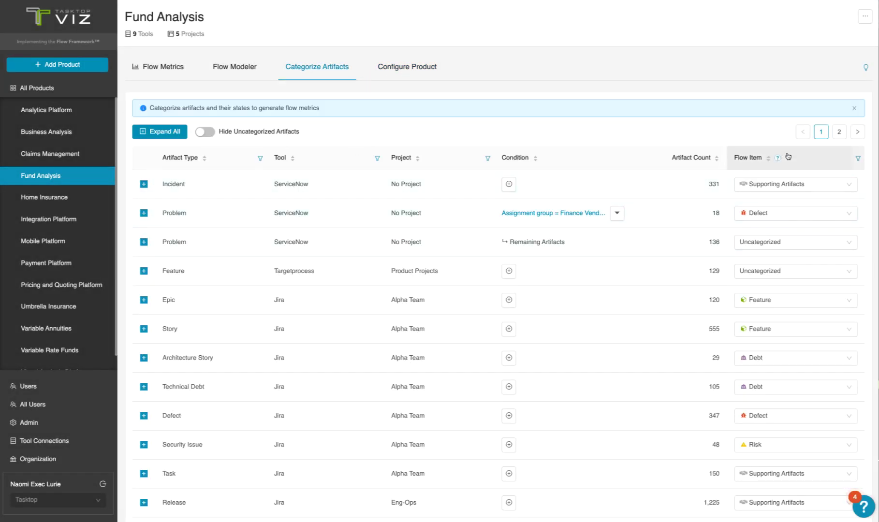
pyautogui.click(752, 159)
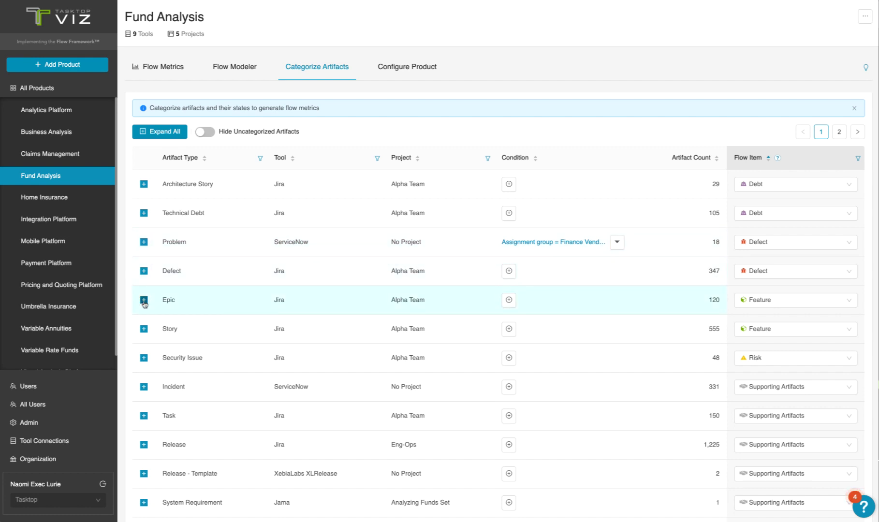
# Check the flow item options for the Jira Epic and expand it to review the flow state of each Epic state.
pyautogui.click(804, 304)
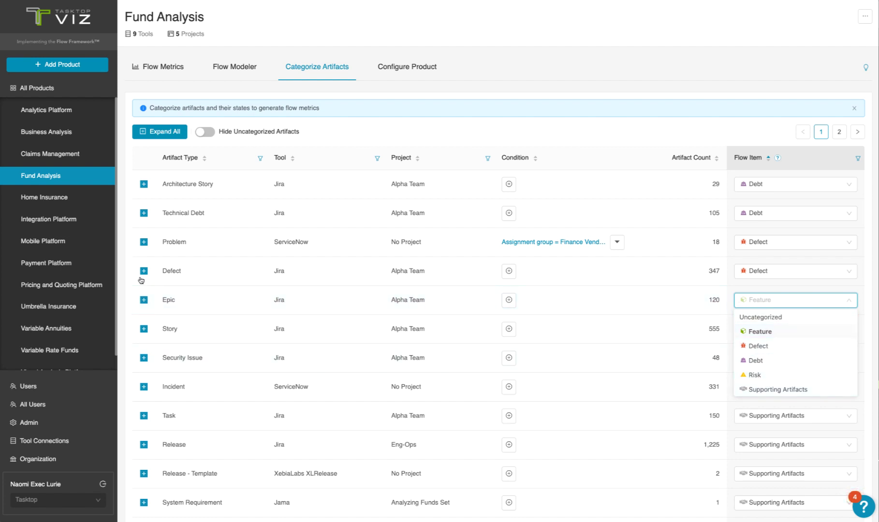
pyautogui.click(144, 300)
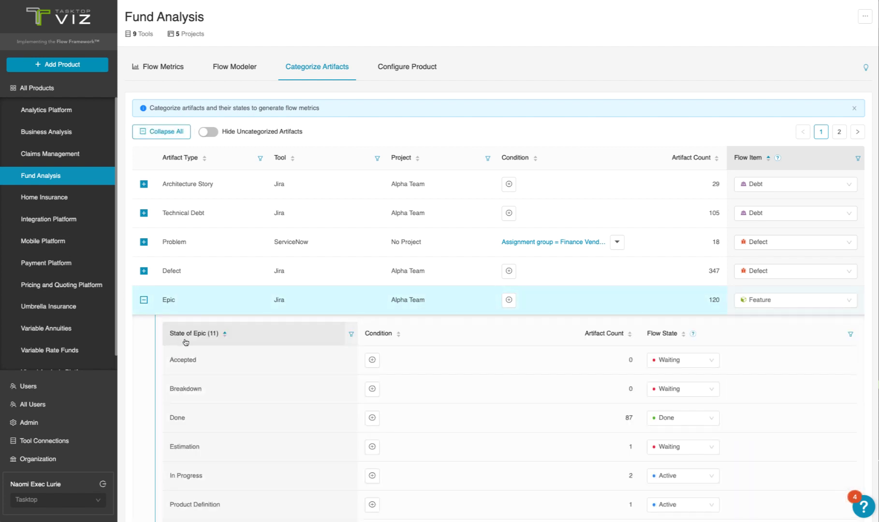
pyautogui.scroll(-4, 185, 341)
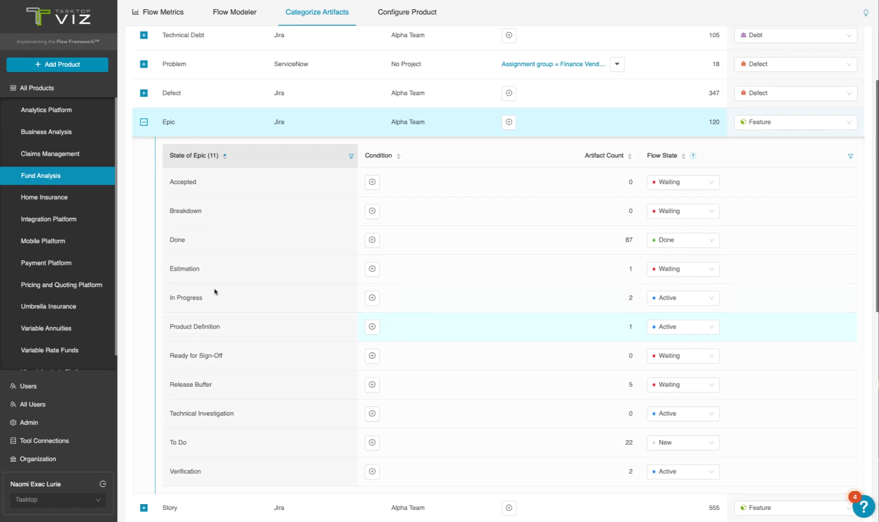
# Check the flow state options available for the Epic's Accepted state without changing it.
pyautogui.click(676, 181)
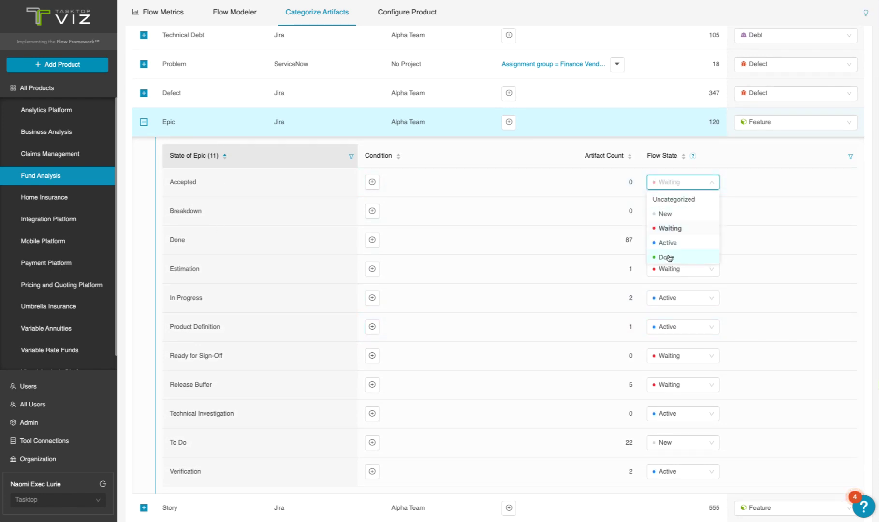
pyautogui.click(714, 186)
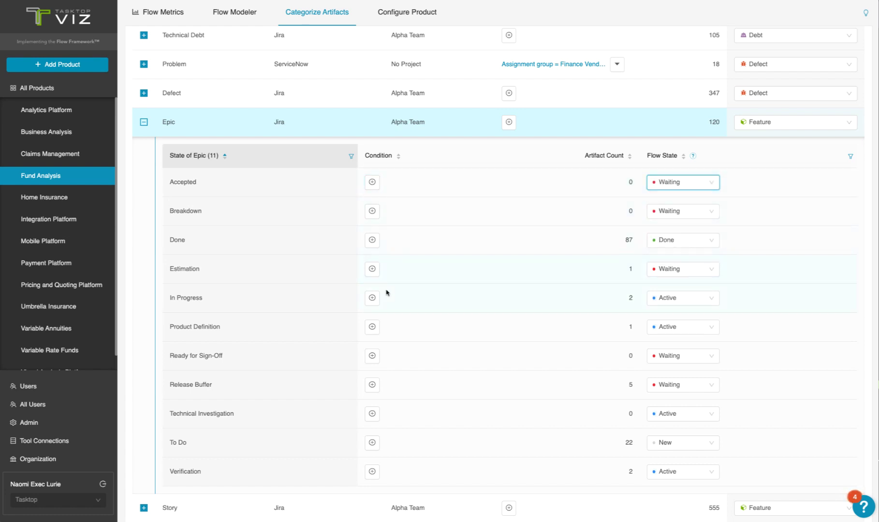
# Add a flow state condition to the Epic's Done state requiring Resolution to equal Fixed or Done, and apply it.
pyautogui.click(372, 239)
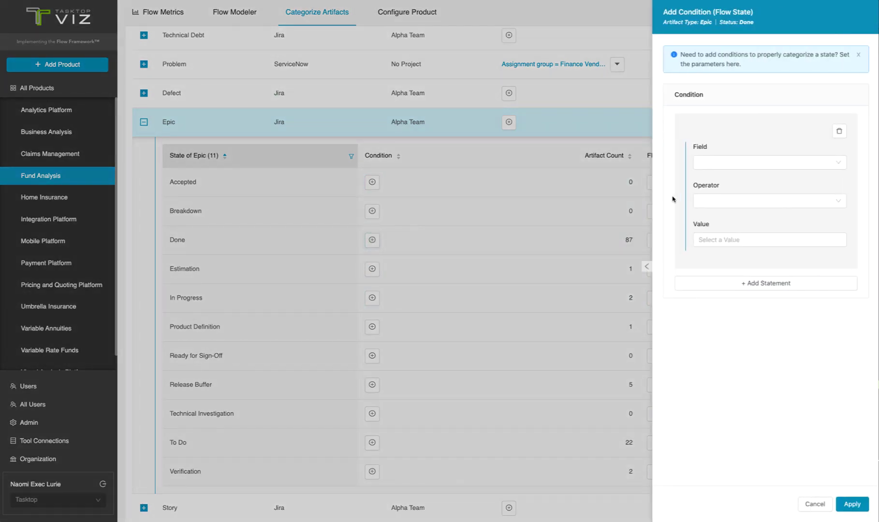
pyautogui.click(718, 162)
pyautogui.scroll(-3, 720, 203)
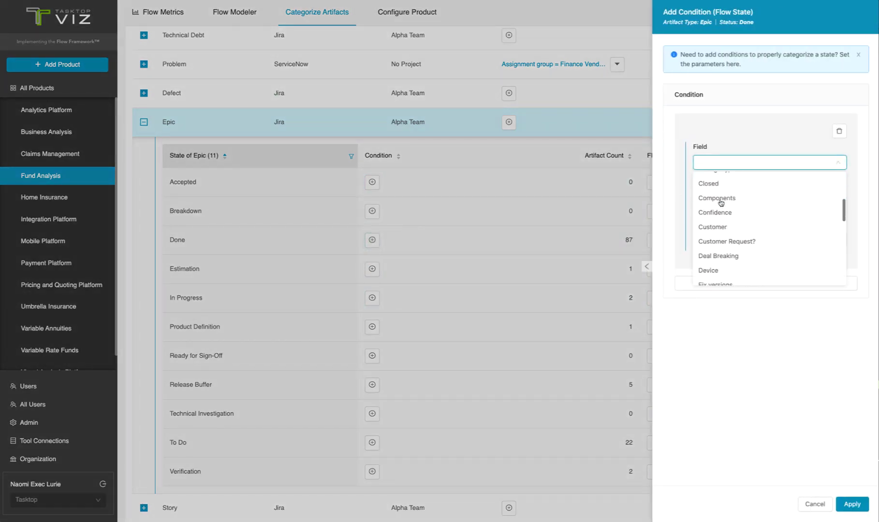
pyautogui.scroll(-5, 721, 203)
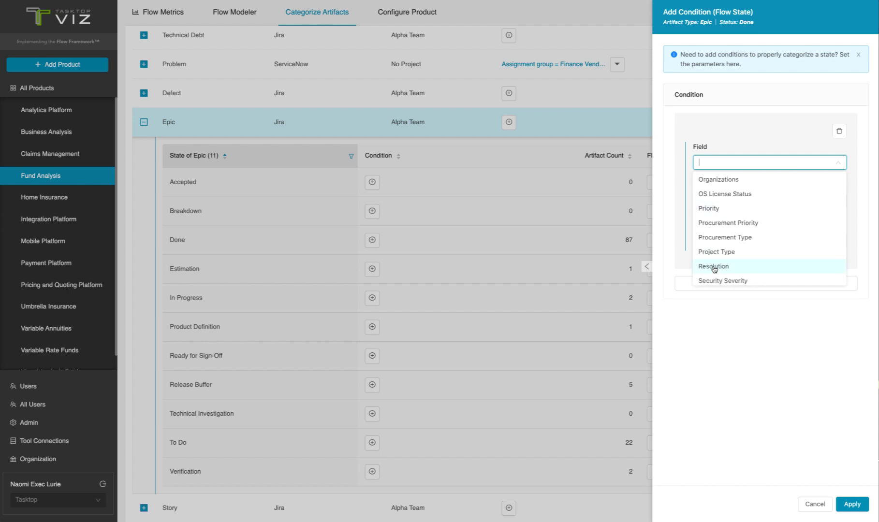
pyautogui.click(713, 267)
pyautogui.click(710, 241)
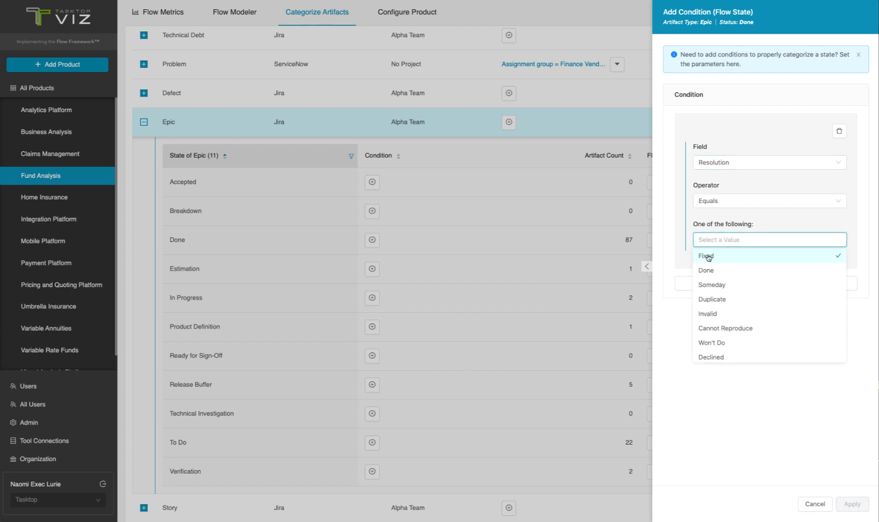
pyautogui.click(708, 256)
pyautogui.click(705, 270)
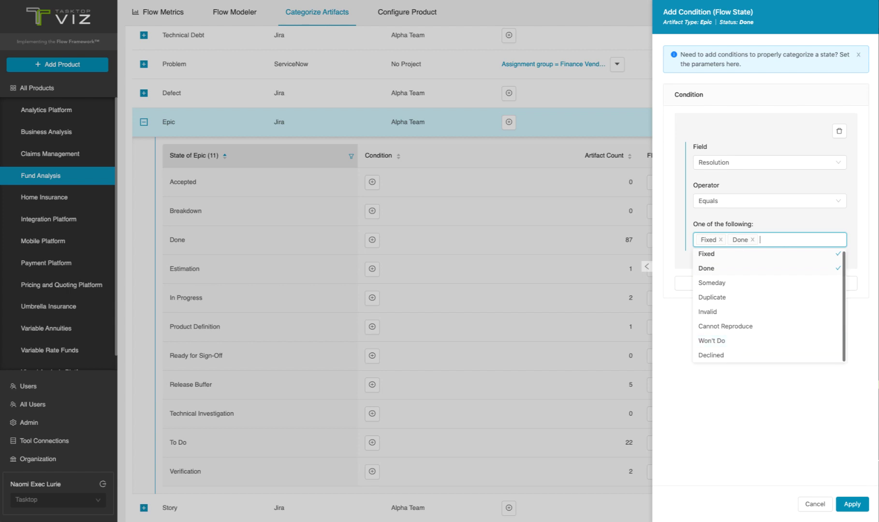
pyautogui.click(851, 504)
# Show Fund Analysis's flow metrics and set their date range to the last 180 days.
pyautogui.click(203, 130)
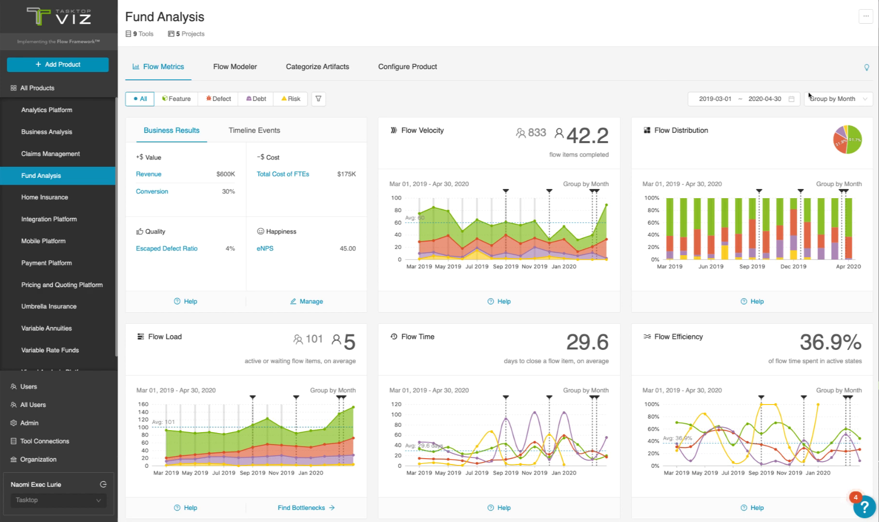
pyautogui.click(791, 99)
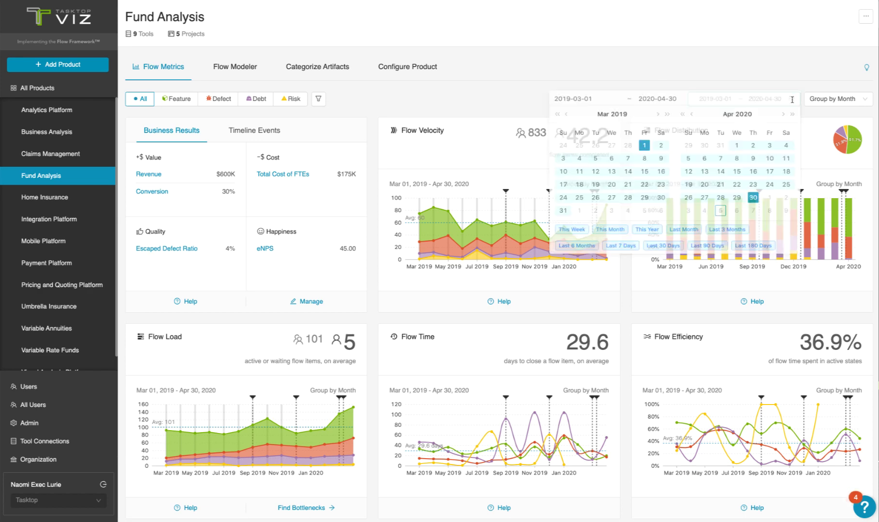
pyautogui.click(749, 252)
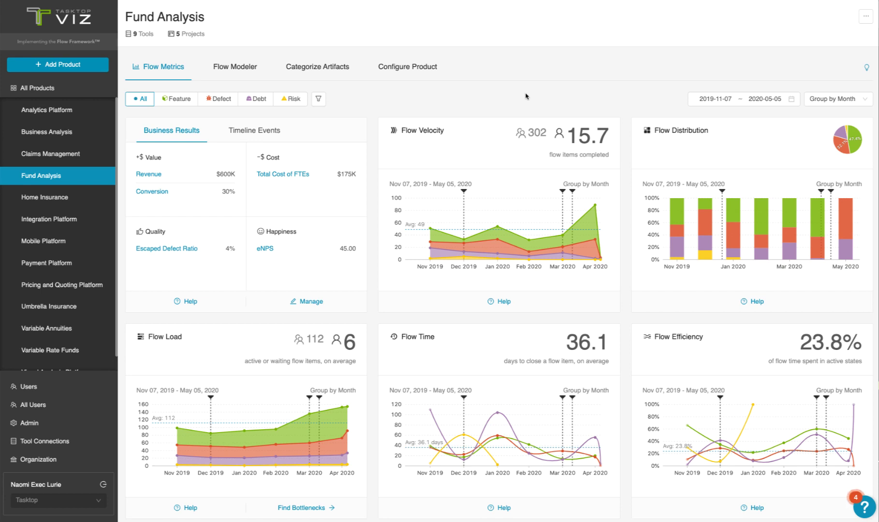
# Find the bottlenecks behind Fund Analysis's flow load and inspect the outlying artifact states with the highest counts and duration indexes.
pyautogui.click(302, 508)
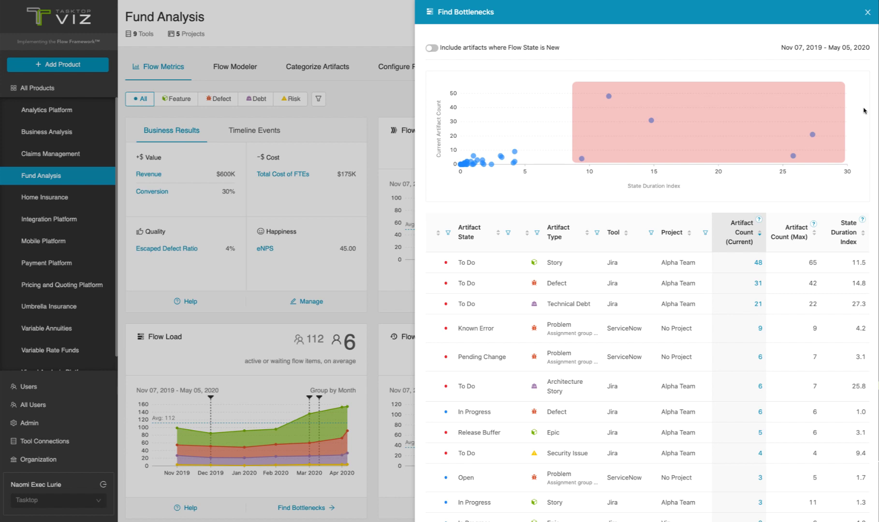
pyautogui.moveTo(814, 137)
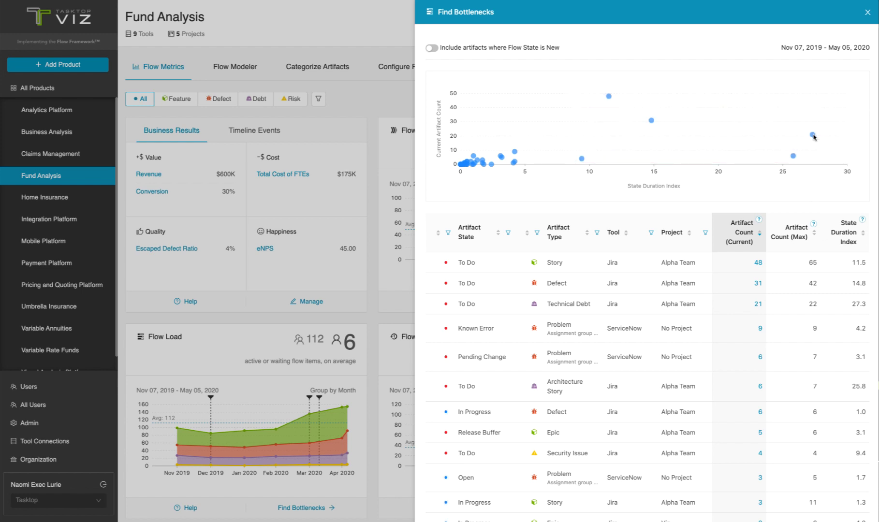
pyautogui.moveTo(794, 157)
pyautogui.moveTo(652, 123)
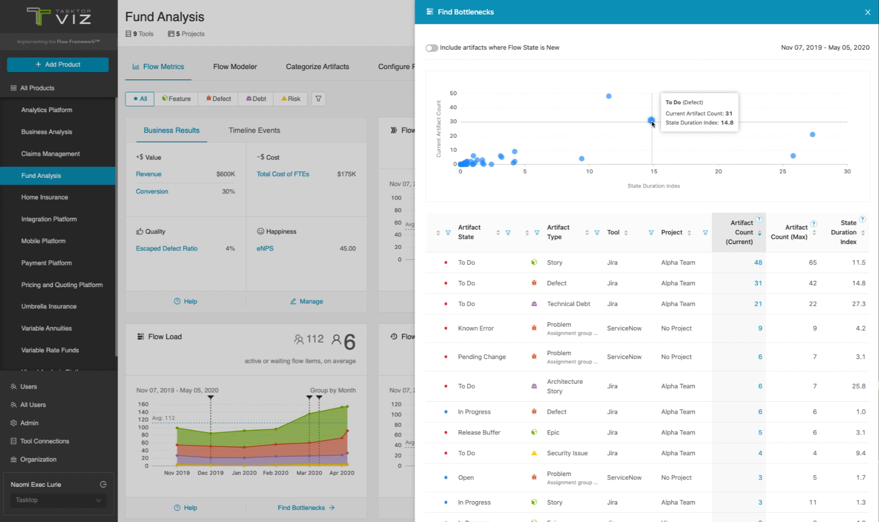
pyautogui.moveTo(609, 98)
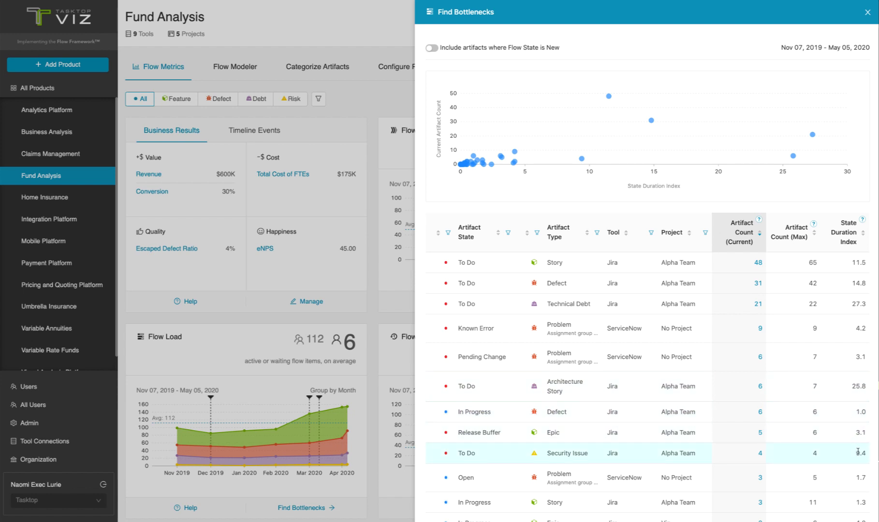
# Review the contributing artifacts for the ServiceNow Problem's Known Error state, then close the bottleneck details.
pyautogui.click(760, 329)
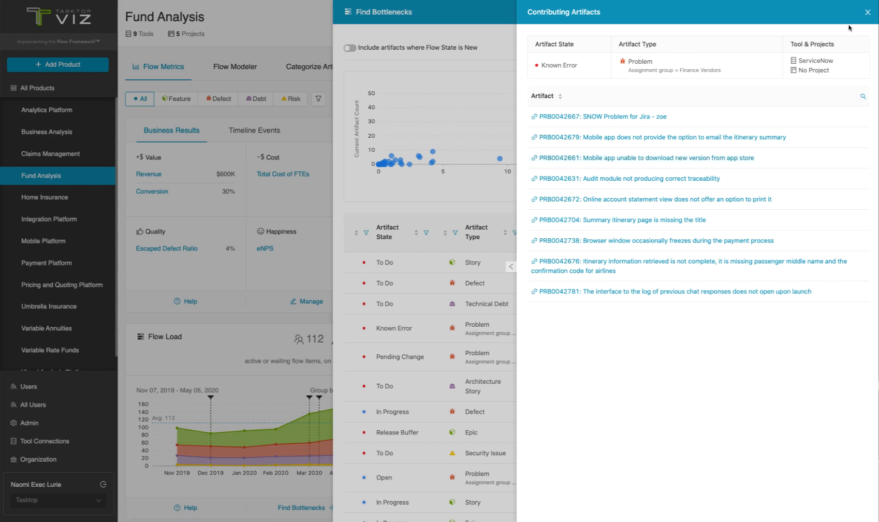
pyautogui.click(868, 13)
pyautogui.click(868, 13)
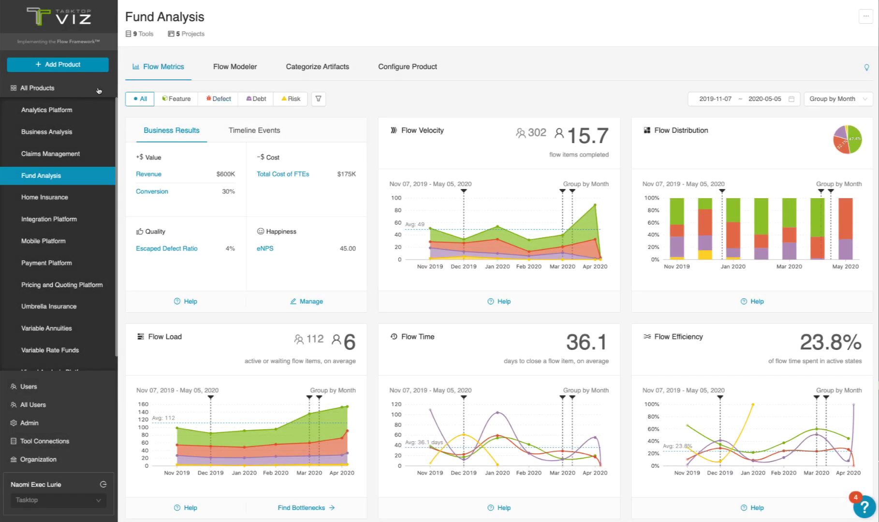
# Review the flow metric trends across all products and expand Home Insurance's business results.
pyautogui.click(34, 88)
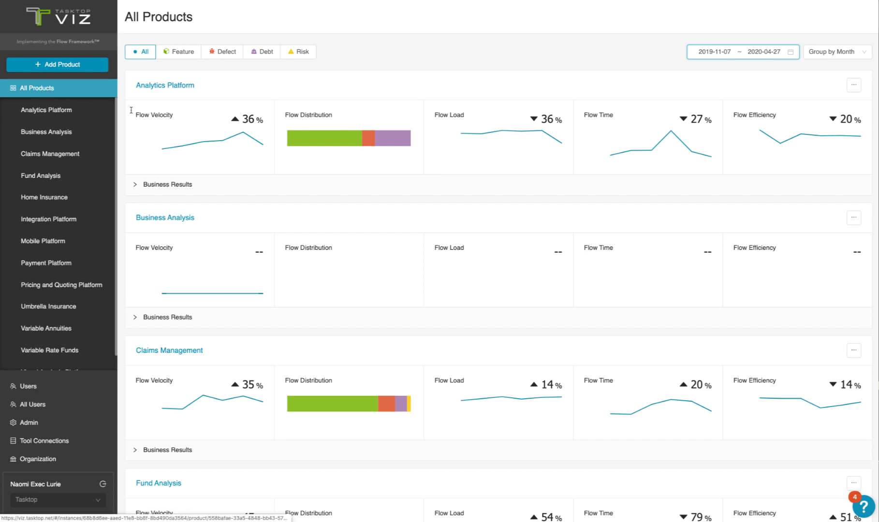
pyautogui.scroll(-2, 159, 129)
pyautogui.scroll(-4, 159, 129)
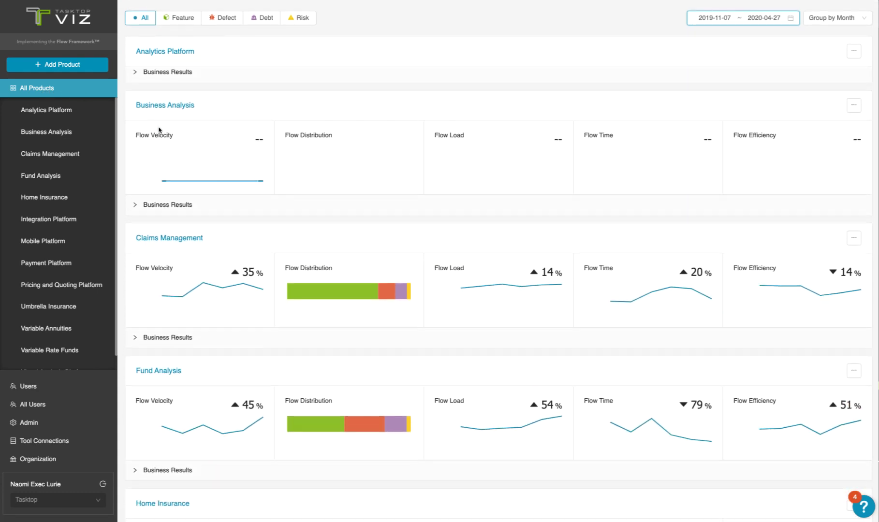
pyautogui.scroll(-2, 159, 130)
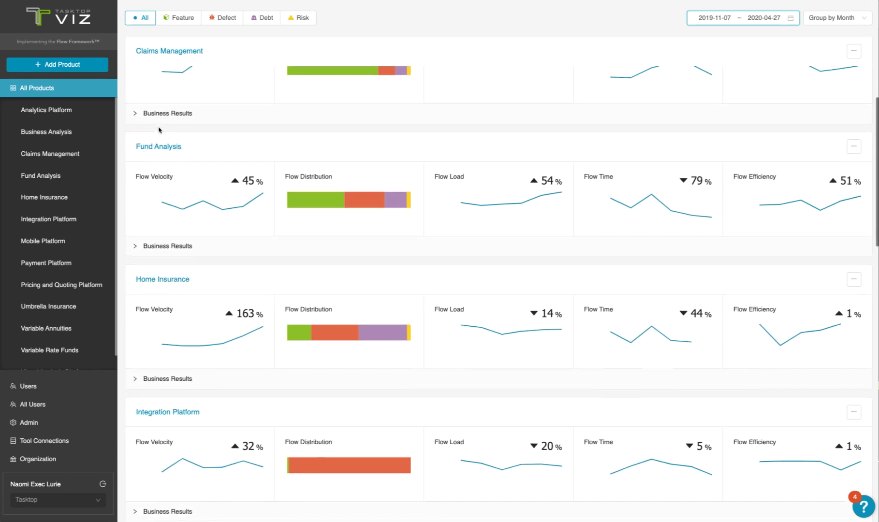
pyautogui.scroll(-1, 159, 130)
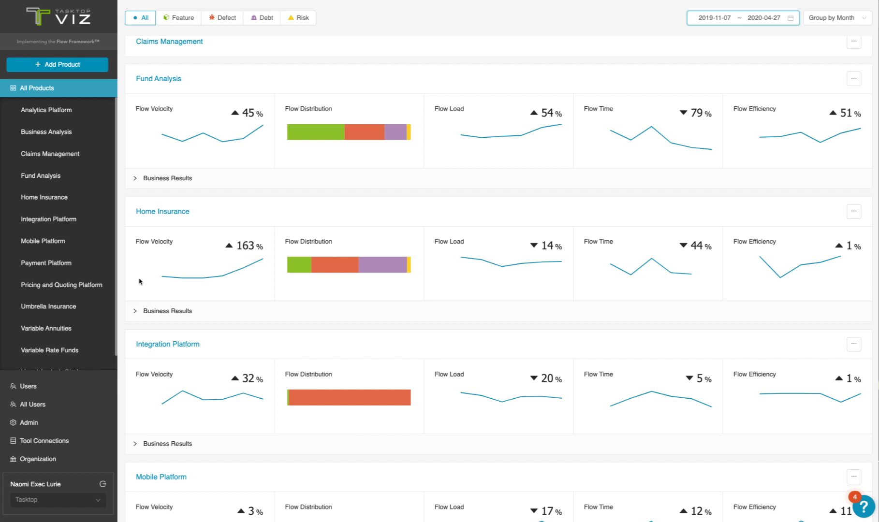
pyautogui.click(136, 311)
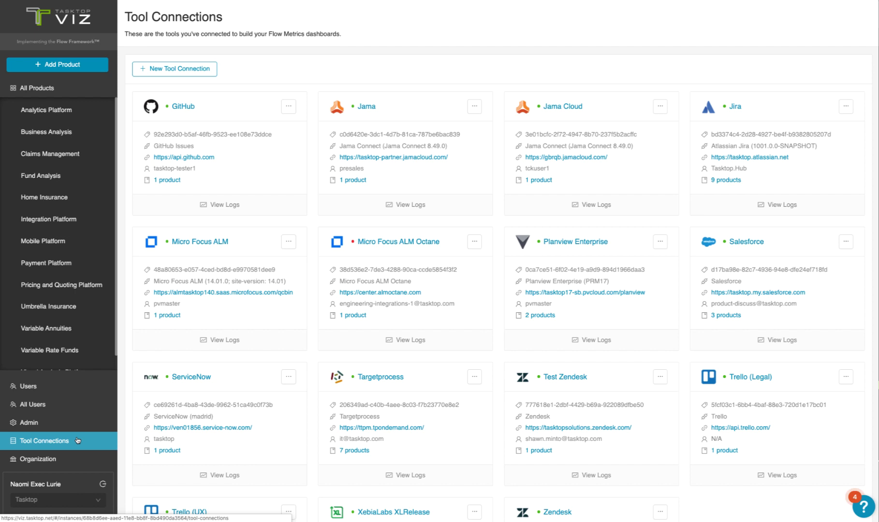
# Preview the settings for a new cloud Atlassian Jira tool connection and leave without saving it.
pyautogui.click(167, 69)
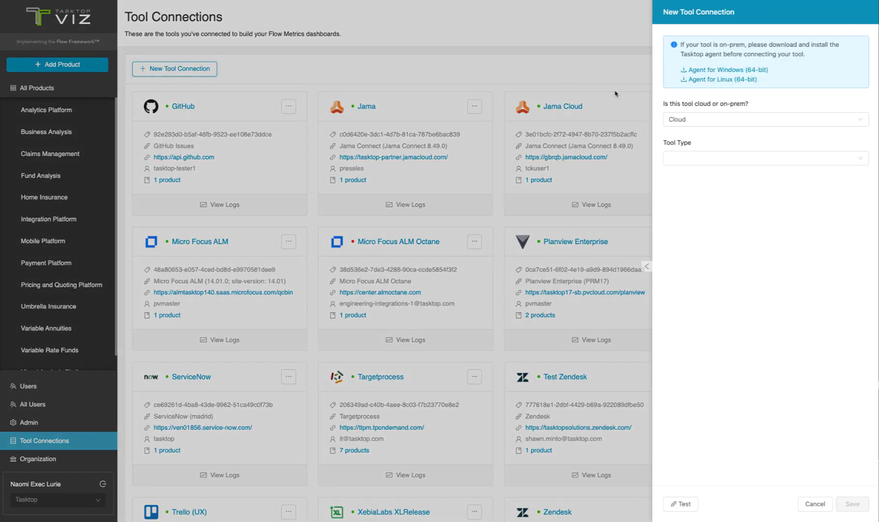
pyautogui.click(696, 155)
pyautogui.click(689, 181)
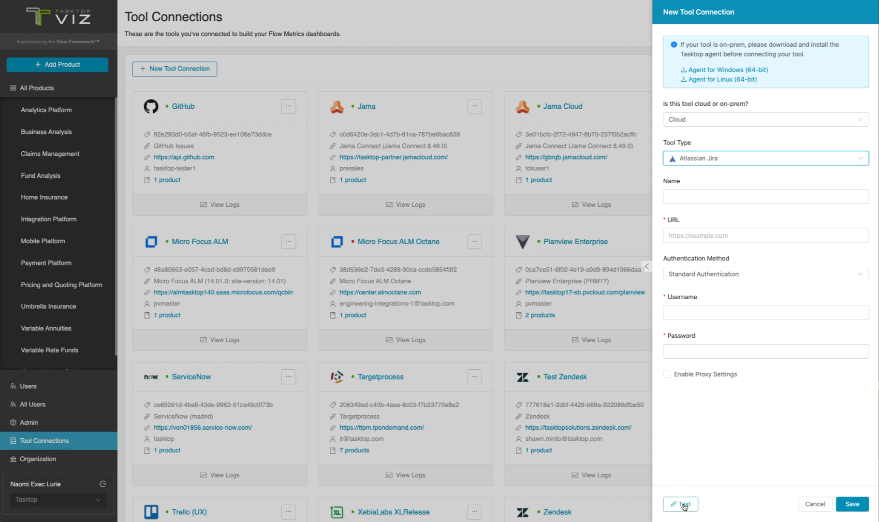
pyautogui.click(805, 503)
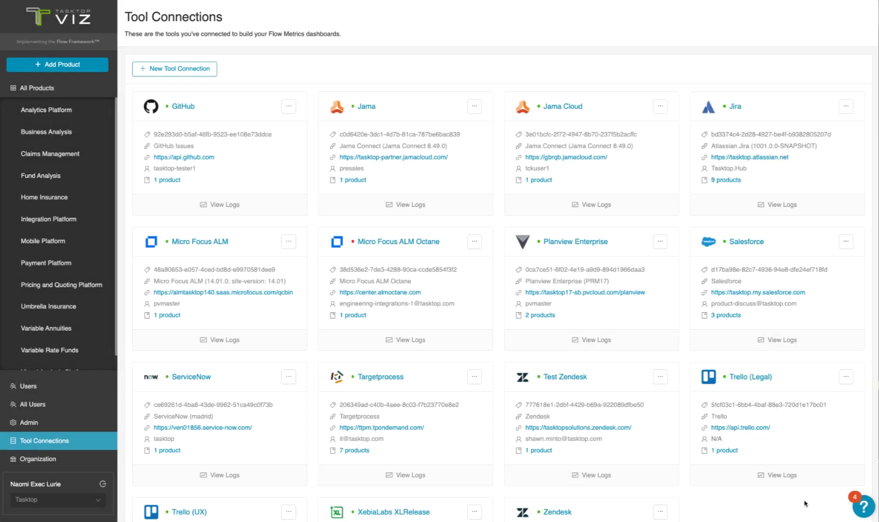
# Open the Home Insurance product's flow metrics.
pyautogui.click(49, 198)
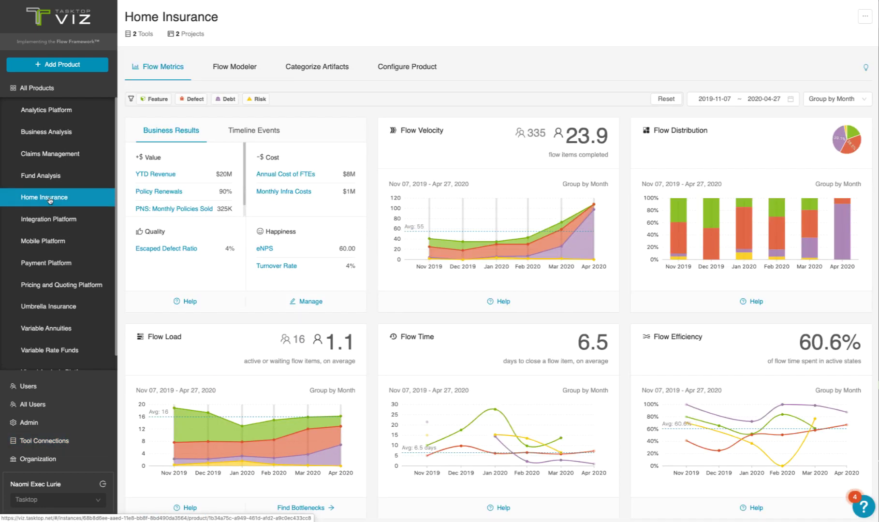